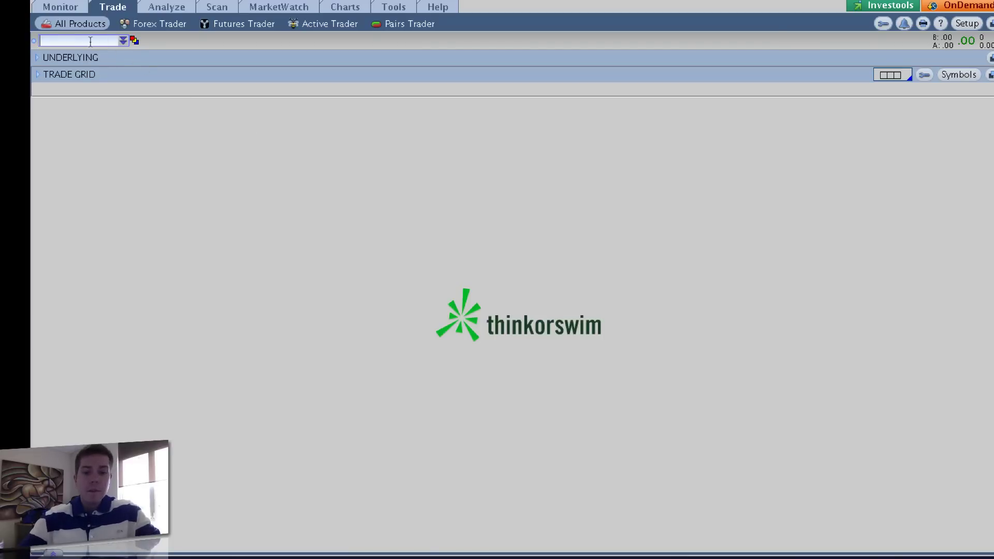
- Load SPY and apply the Volume, Open Interest column layout to its option chain
{"action": "type", "text": "SPY"}
{"action": "key", "text": "Return"}
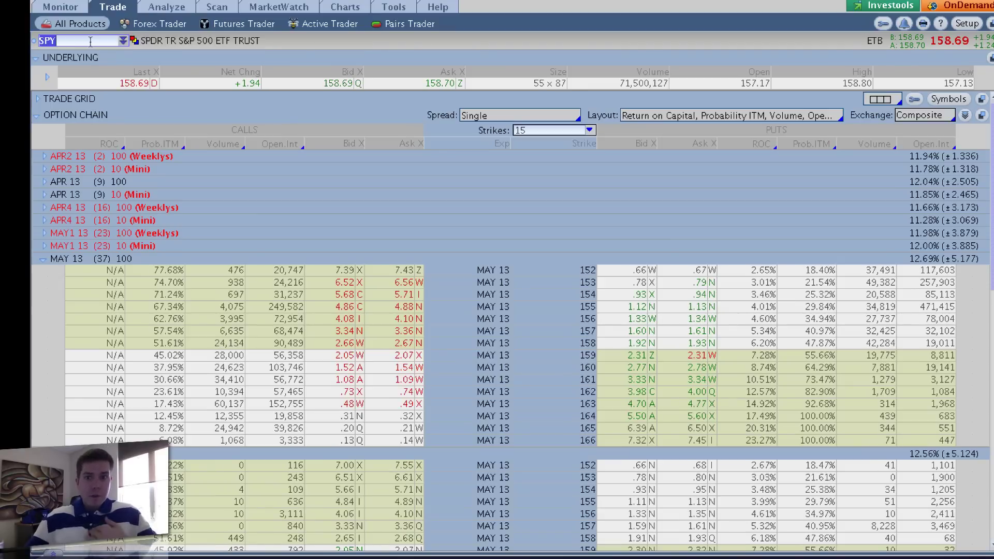
{"action": "left_click", "coordinate": [824, 116]}
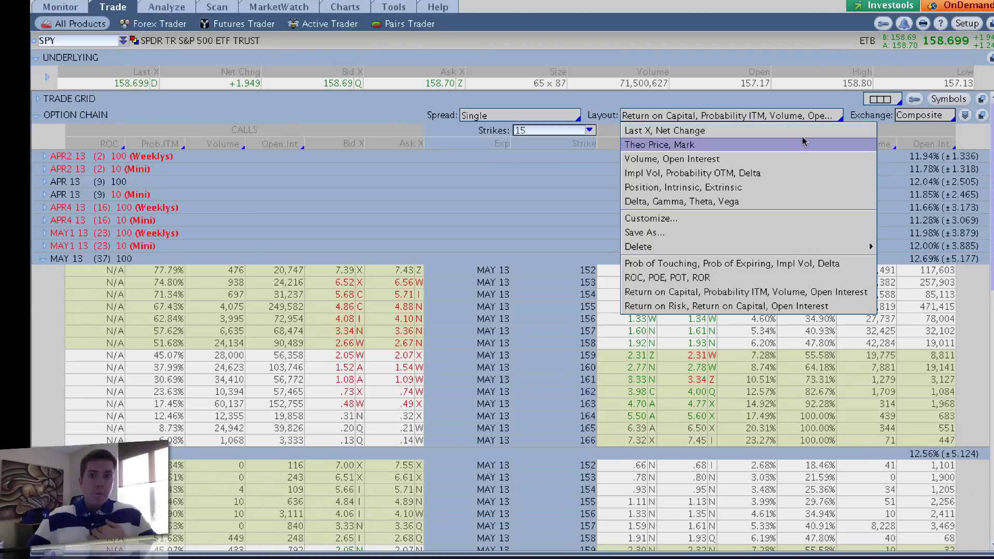
{"action": "left_click", "coordinate": [797, 158]}
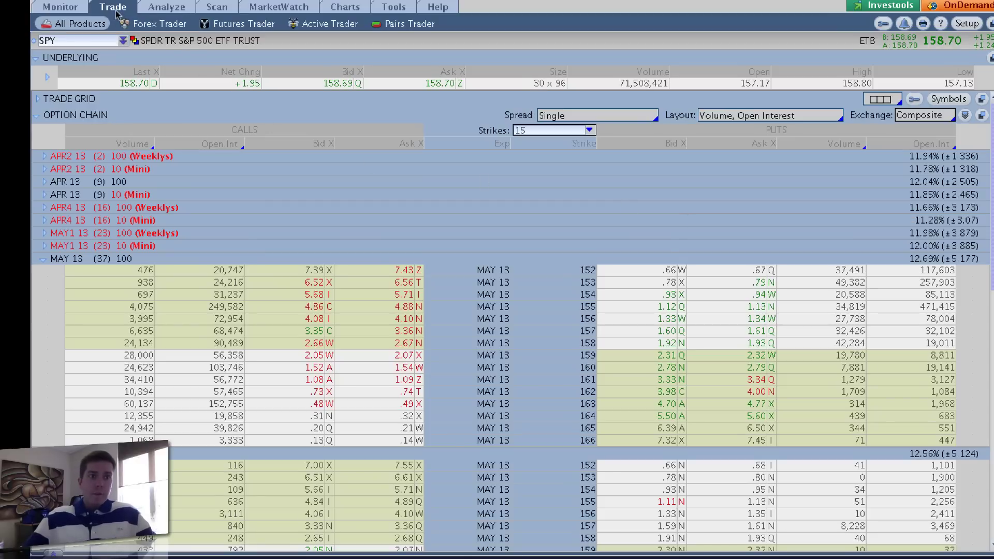
- Select the SPY ticker symbol and collapse the second expanded expiration group
{"action": "left_click", "coordinate": [84, 40]}
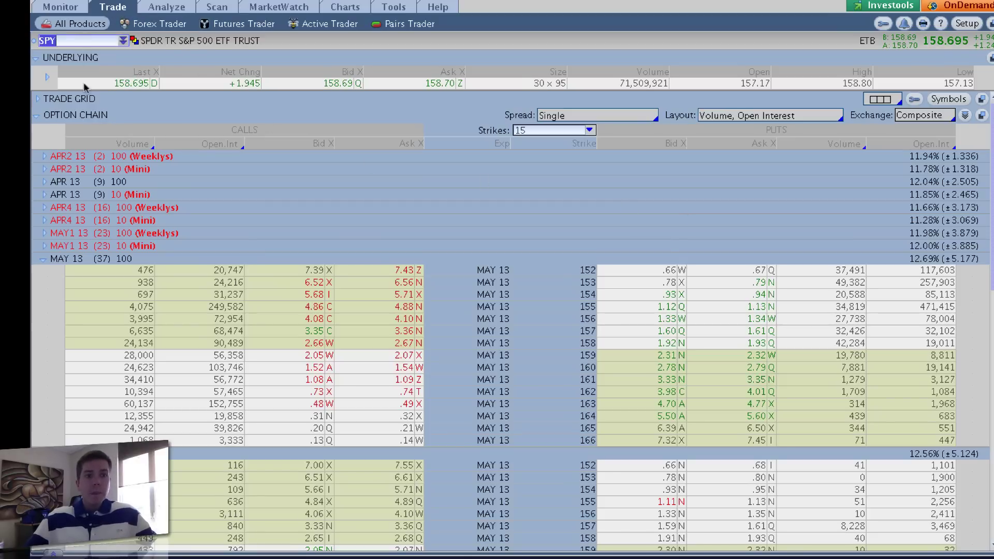
{"action": "left_click", "coordinate": [43, 453]}
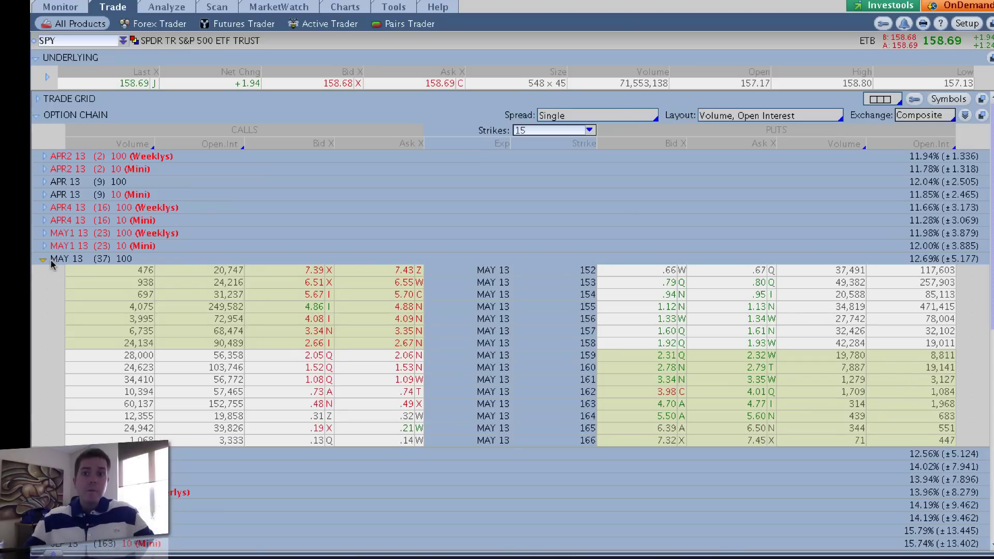
- Add a Return on Capital column and move it to first place, ahead of Volume and Open Interest
{"action": "left_click", "coordinate": [817, 118]}
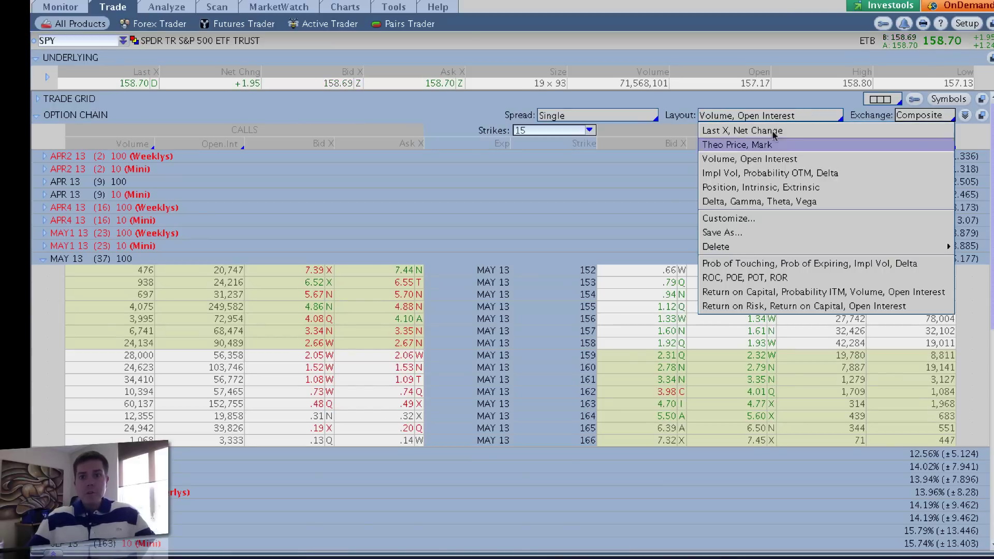
{"action": "left_click", "coordinate": [753, 219]}
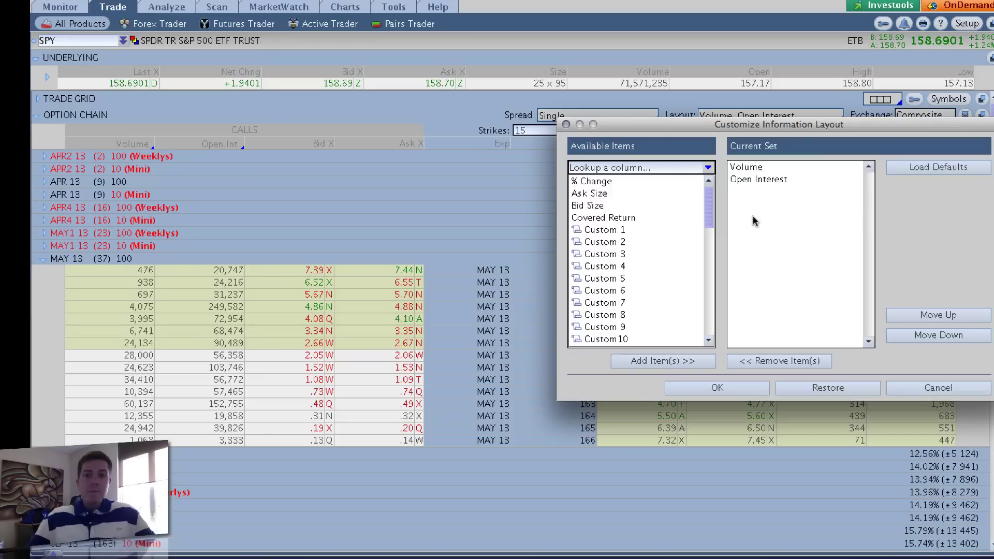
{"action": "left_click_drag", "start_coordinate": [709, 187], "coordinate": [703, 293]}
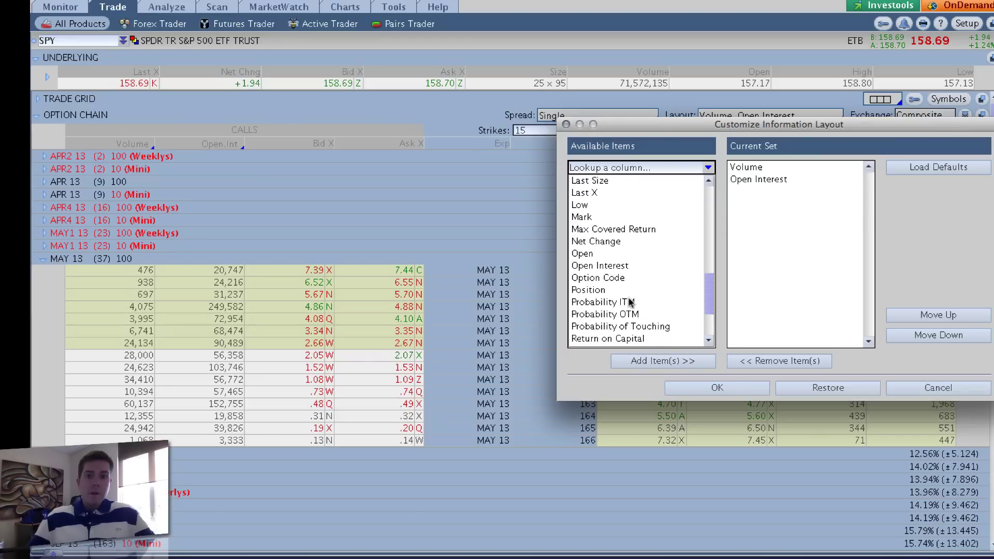
{"action": "left_click", "coordinate": [607, 337]}
{"action": "left_click", "coordinate": [655, 363]}
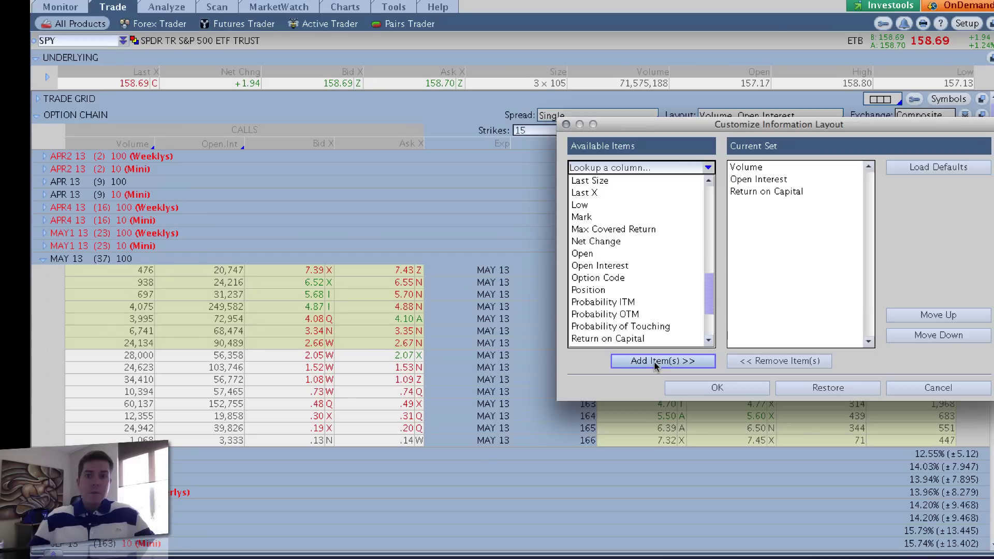
{"action": "left_click", "coordinate": [756, 192]}
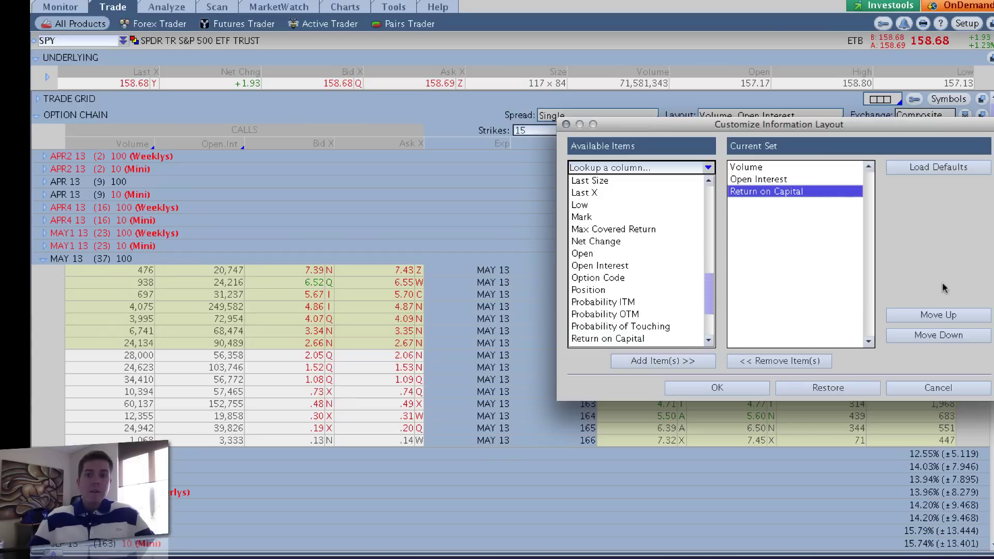
{"action": "left_click", "coordinate": [931, 316]}
{"action": "left_click", "coordinate": [931, 315]}
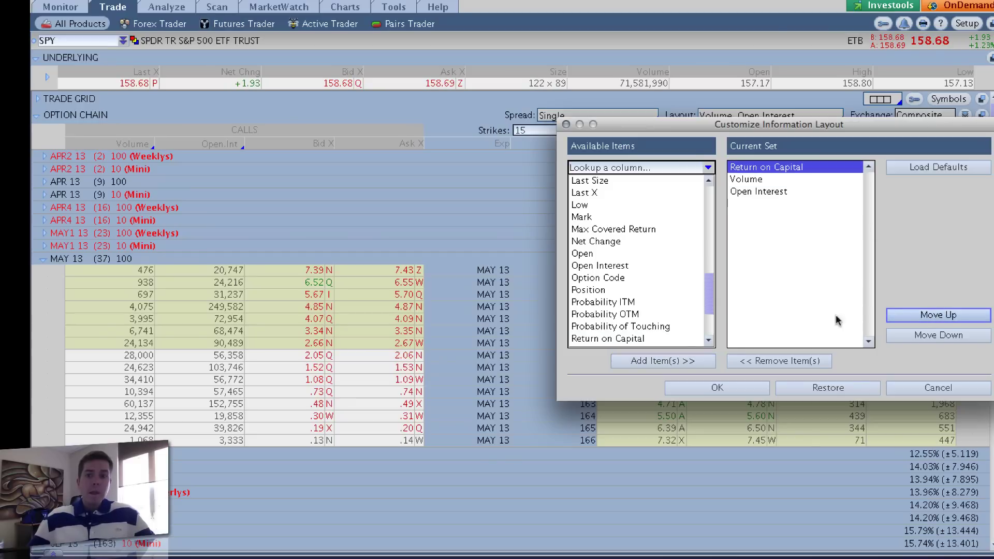
{"action": "left_click", "coordinate": [717, 389]}
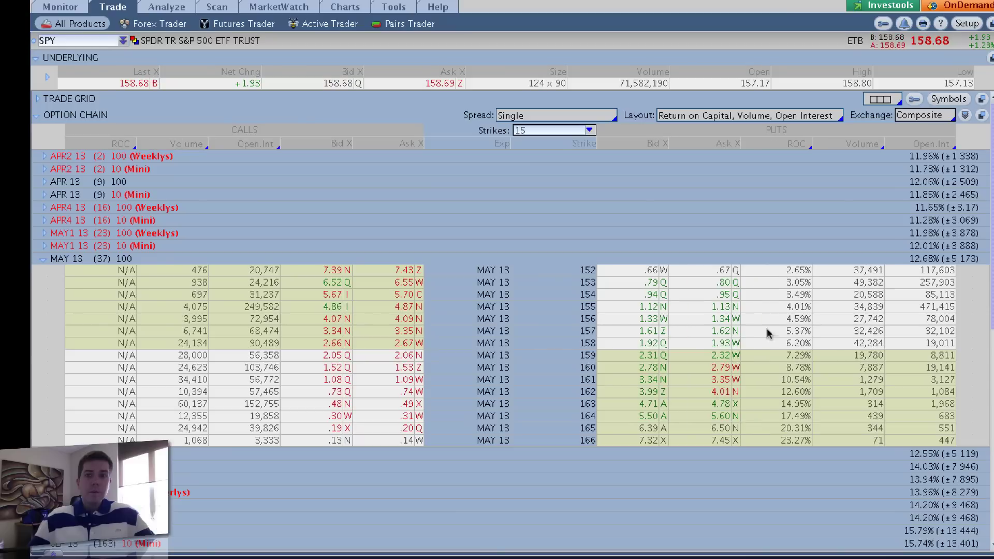
- Save the customized column layout as 'Naked Put Entry Criteria'
{"action": "left_click", "coordinate": [836, 117]}
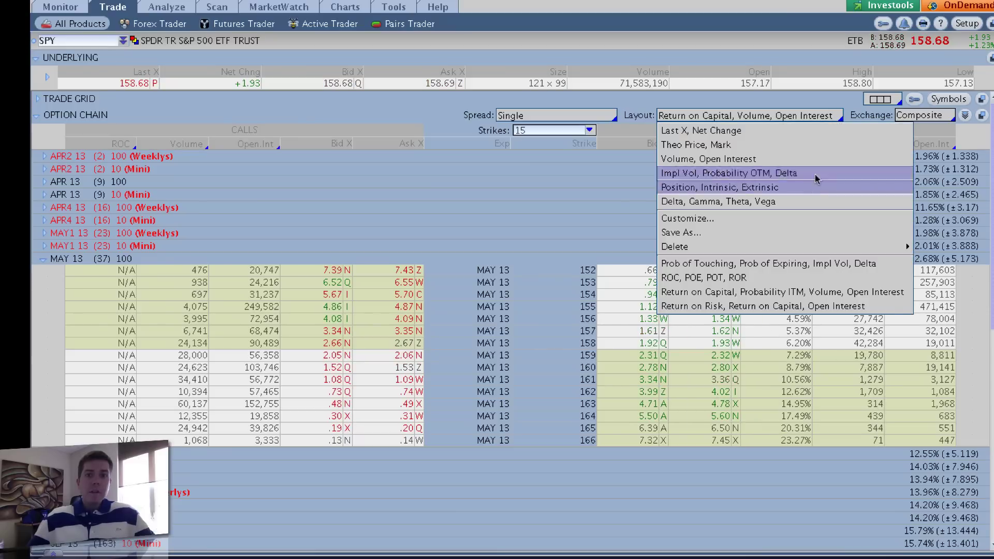
{"action": "left_click", "coordinate": [799, 232]}
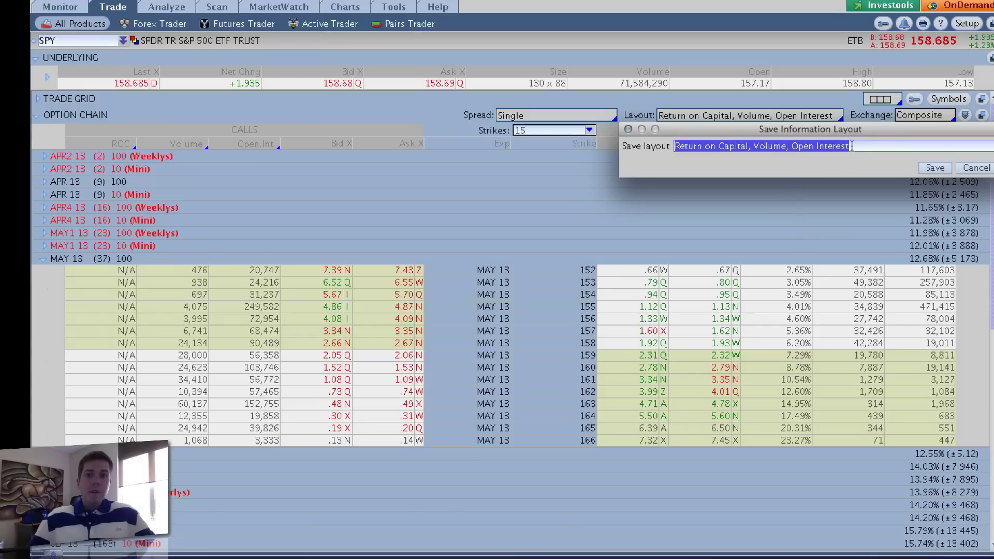
{"action": "type", "text": "na"}
{"action": "key", "text": "BackSpace"}
{"action": "key", "text": "BackSpace"}
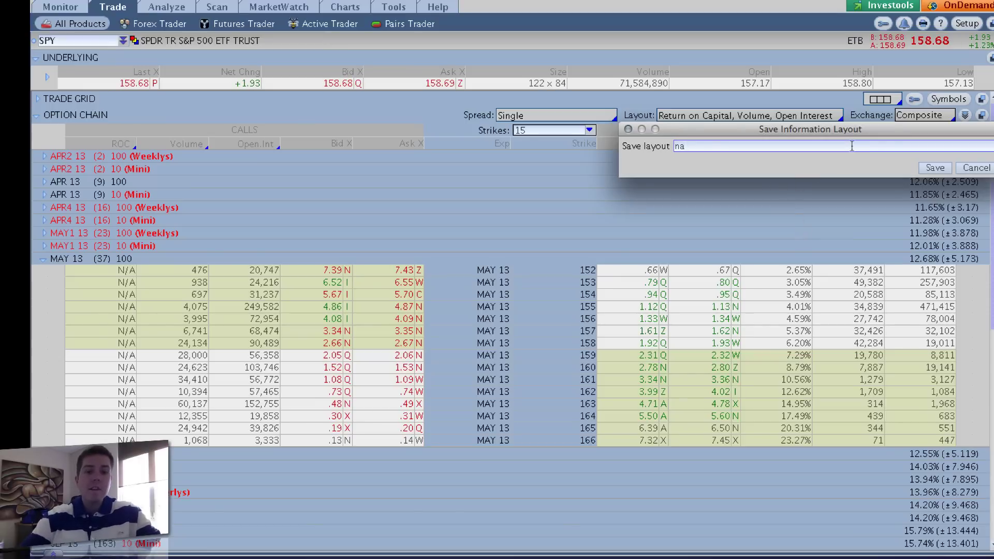
{"action": "type", "text": "Nakd"}
{"action": "key", "text": "BackSpace"}
{"action": "type", "text": "e"}
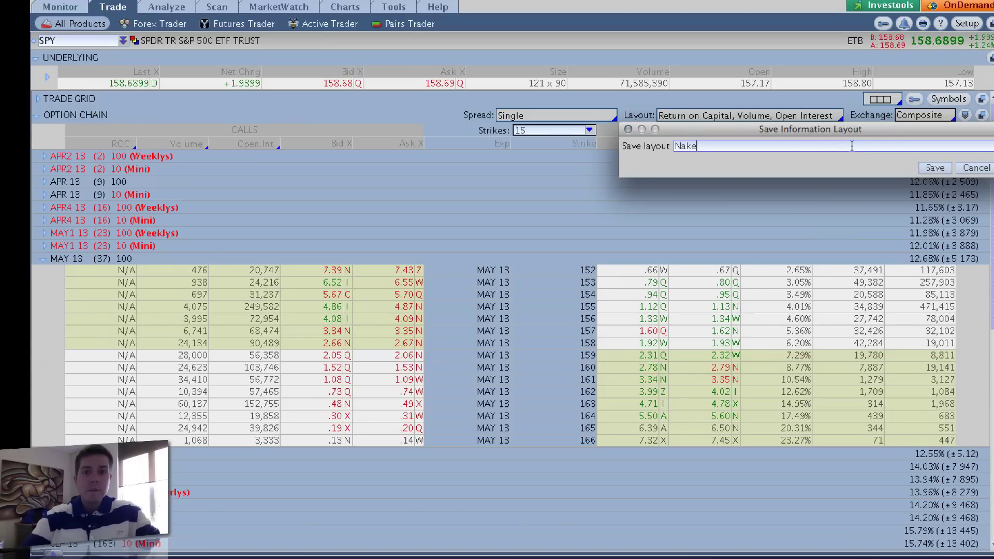
{"action": "type", "text": "d Put Entry C"}
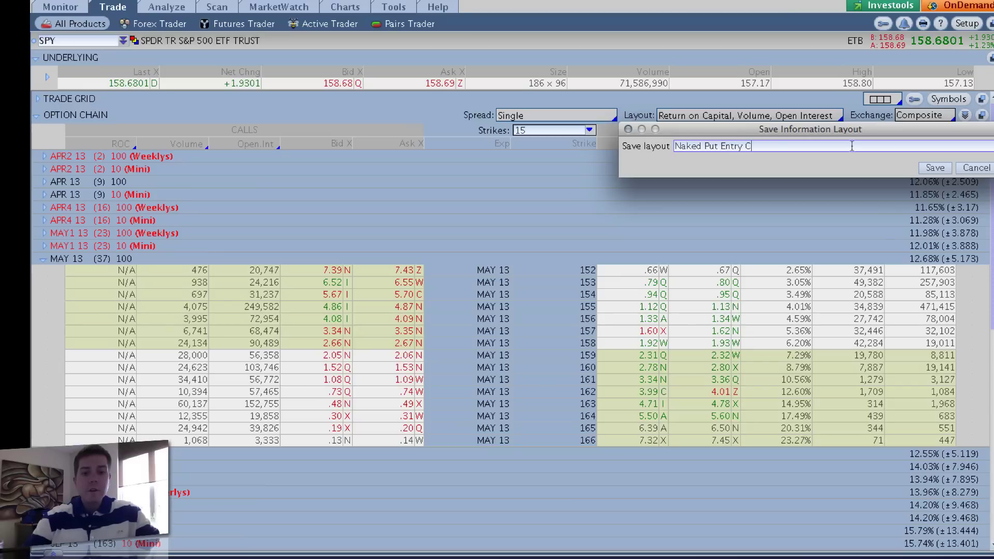
{"action": "type", "text": "riteria"}
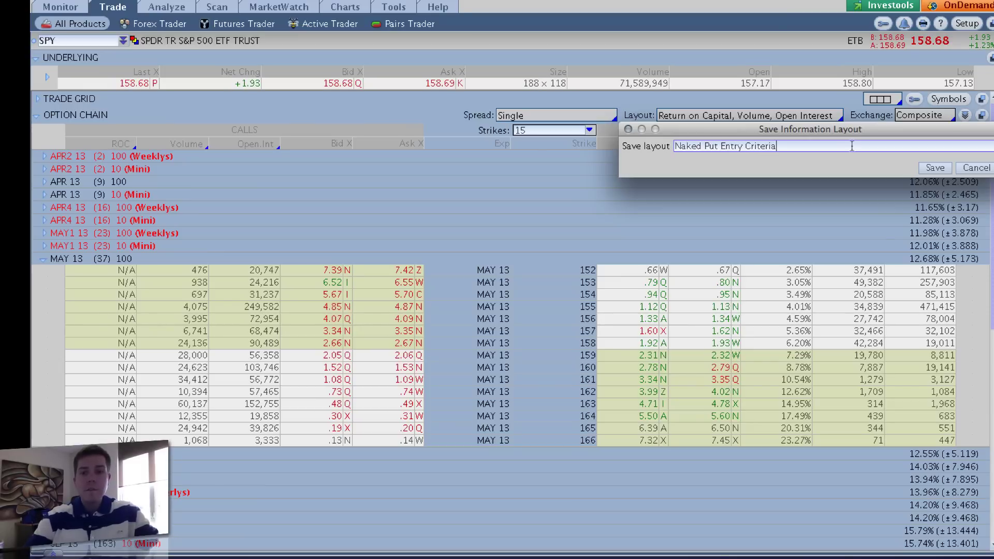
{"action": "left_click", "coordinate": [932, 168]}
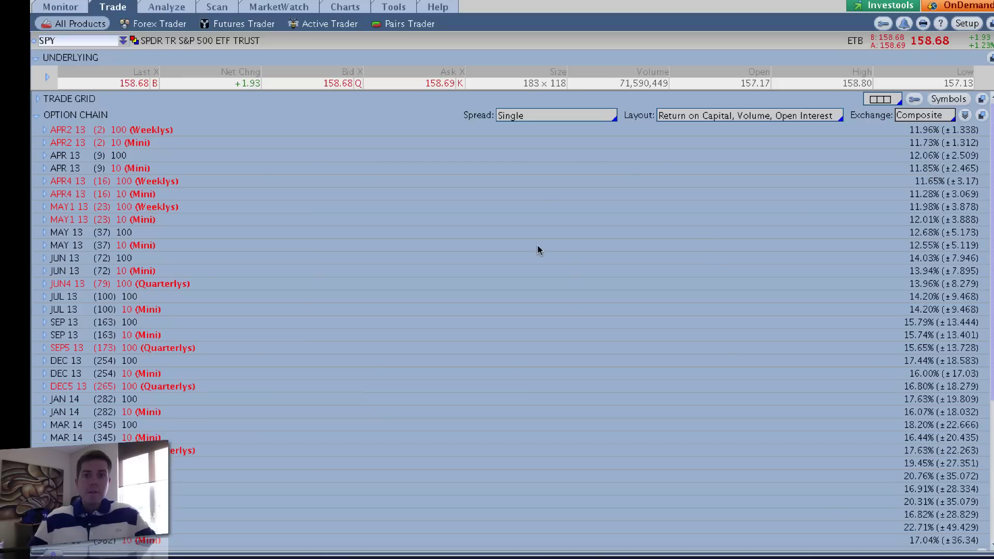
- Apply the Naked Put Entry Criteria layout and expand the MAY 13 SPY expiration
{"action": "left_click", "coordinate": [813, 116]}
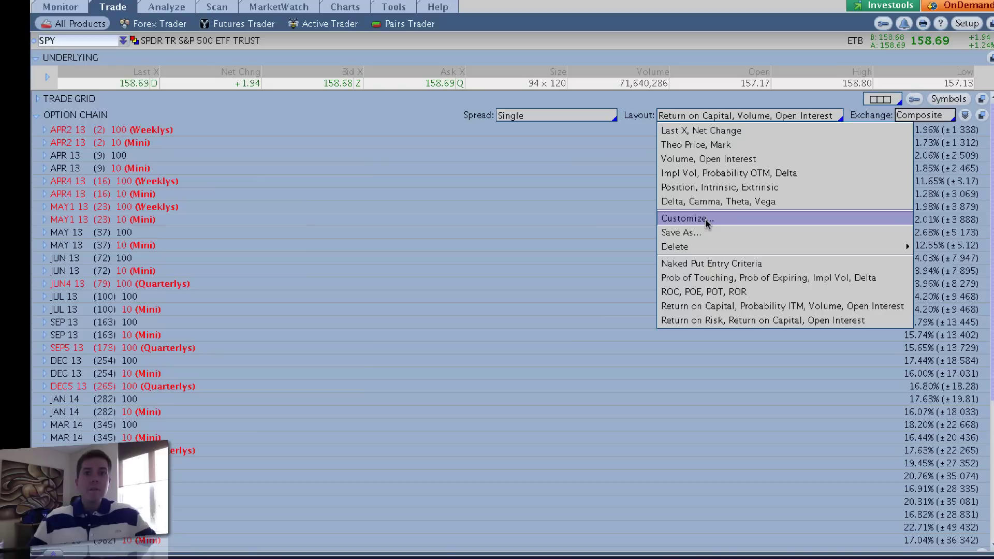
{"action": "left_click", "coordinate": [729, 263]}
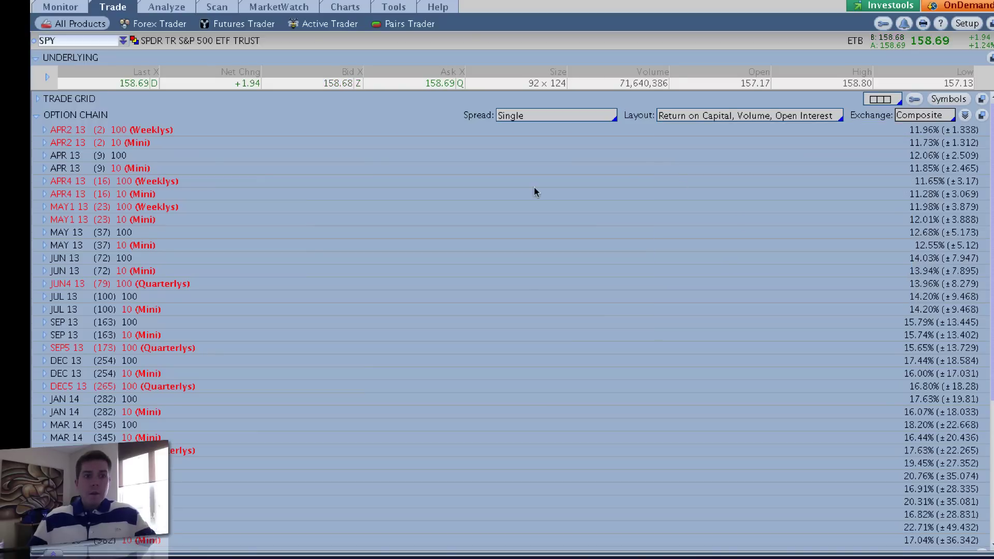
{"action": "left_click", "coordinate": [44, 234]}
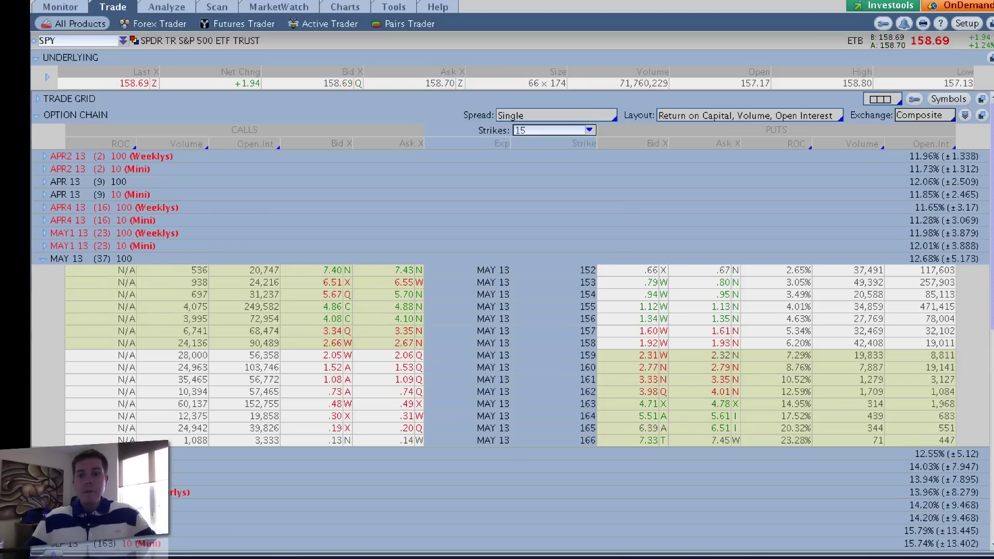
- Compute 37 × 0.75 = 27.75 on the Dashboard calculator, then return to the option chain
{"action": "key", "text": "F12"}
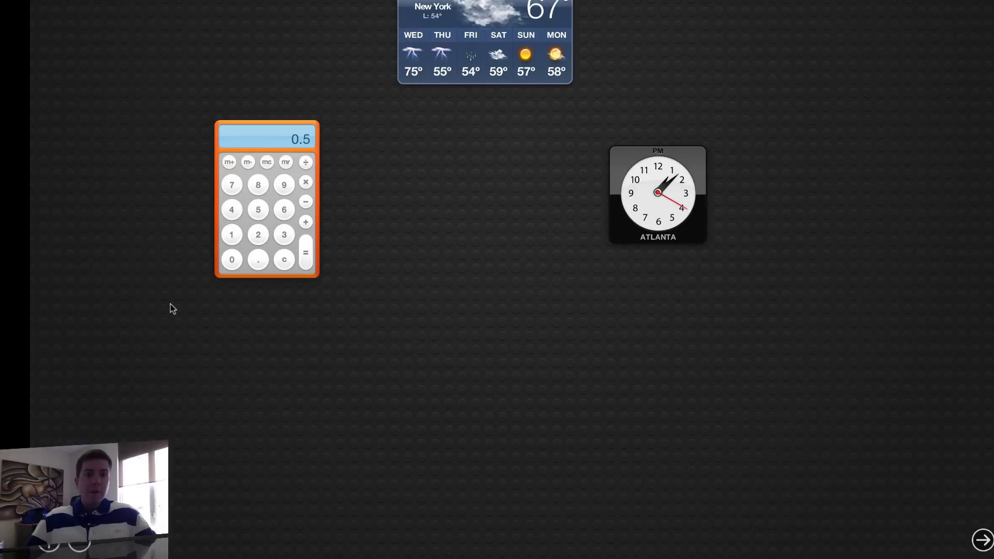
{"action": "left_click", "coordinate": [284, 259]}
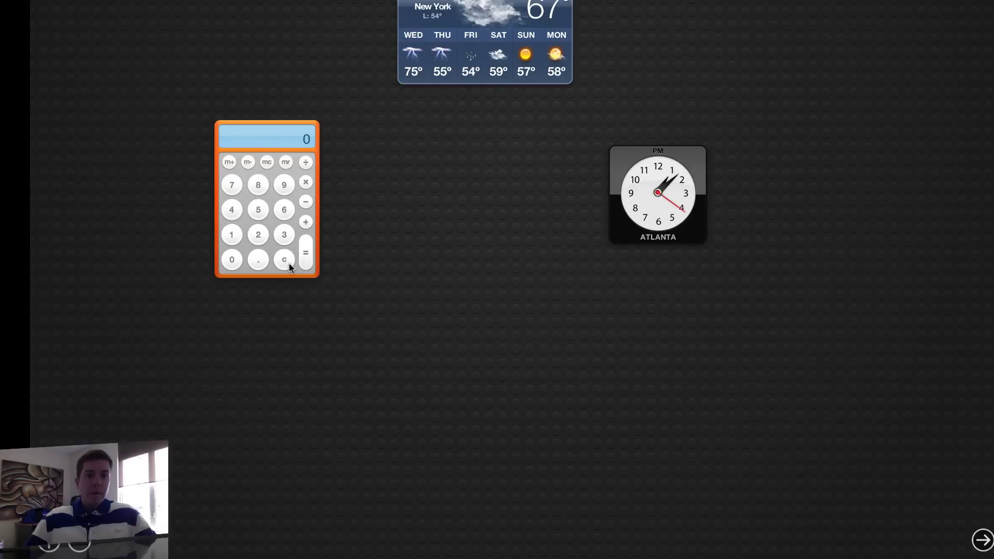
{"action": "left_click", "coordinate": [284, 236]}
{"action": "left_click", "coordinate": [232, 186]}
{"action": "left_click", "coordinate": [306, 182]}
{"action": "left_click", "coordinate": [258, 259]}
{"action": "left_click", "coordinate": [231, 185]}
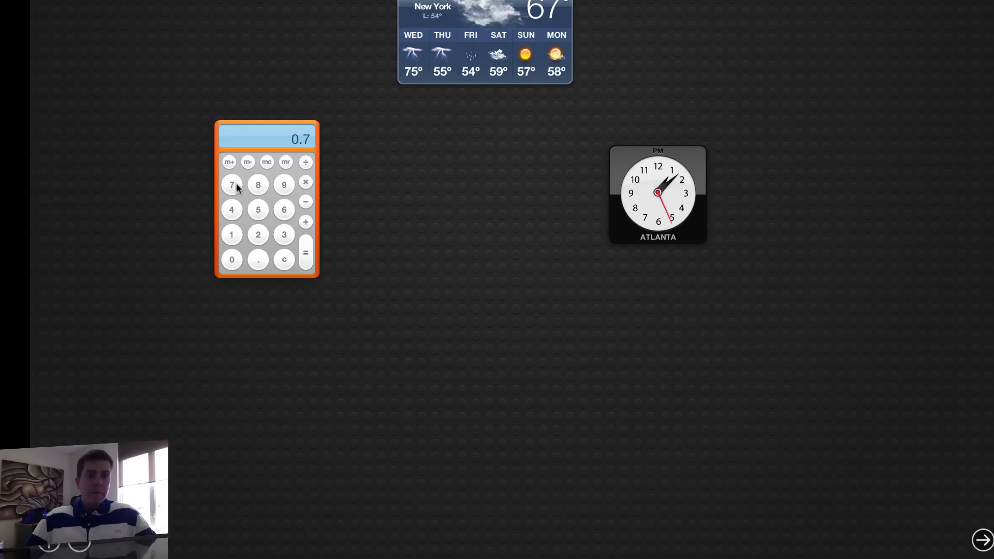
{"action": "left_click", "coordinate": [259, 210]}
{"action": "left_click", "coordinate": [306, 254]}
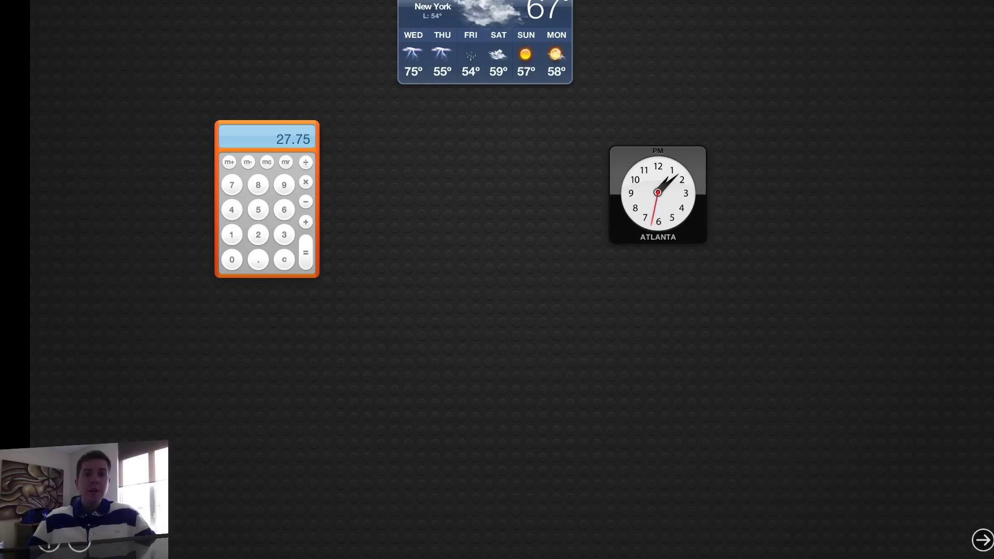
{"action": "key", "text": "ctrl+Right"}
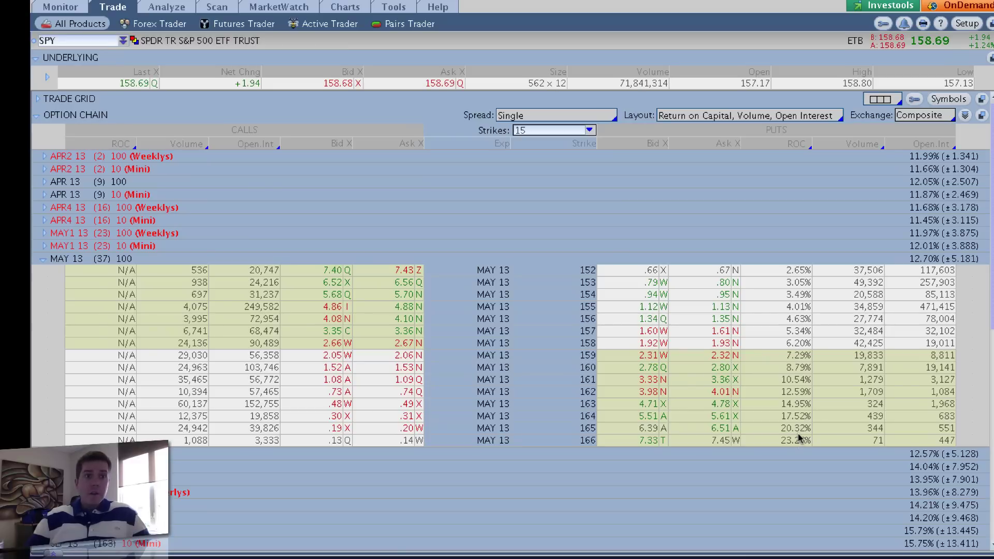
- Replace SPY with FSLR in the symbol box to load First Solar's option chain
{"action": "left_click", "coordinate": [78, 40]}
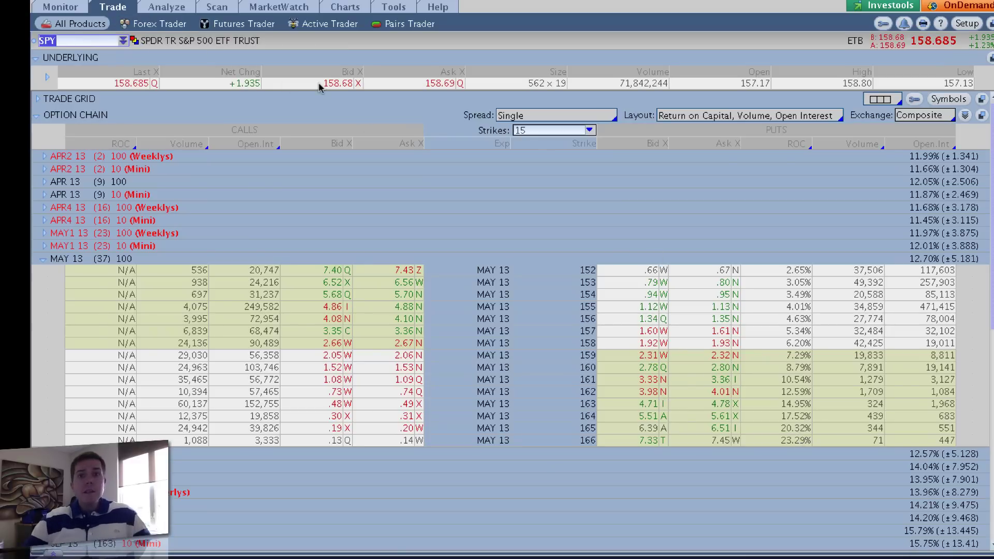
{"action": "type", "text": "FSLR"}
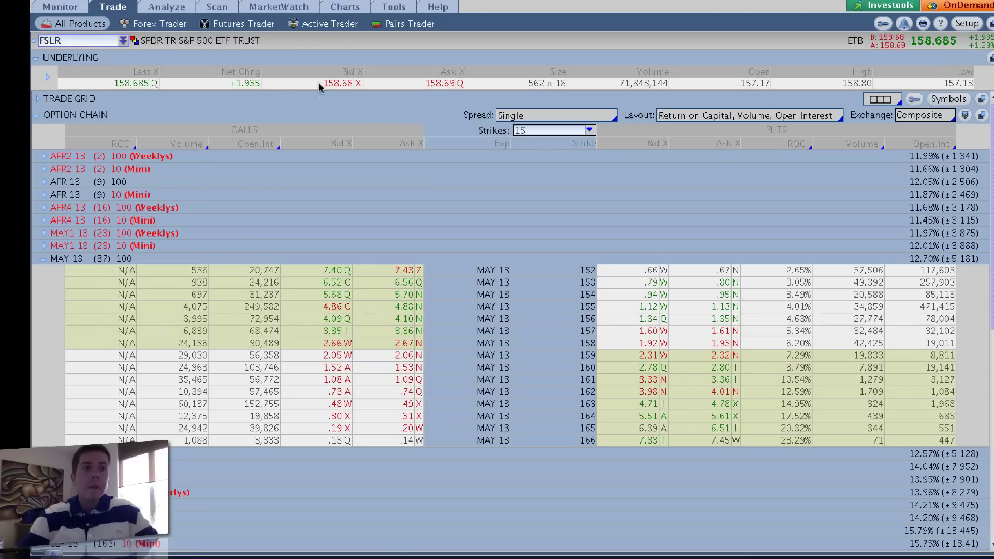
{"action": "key", "text": "Return"}
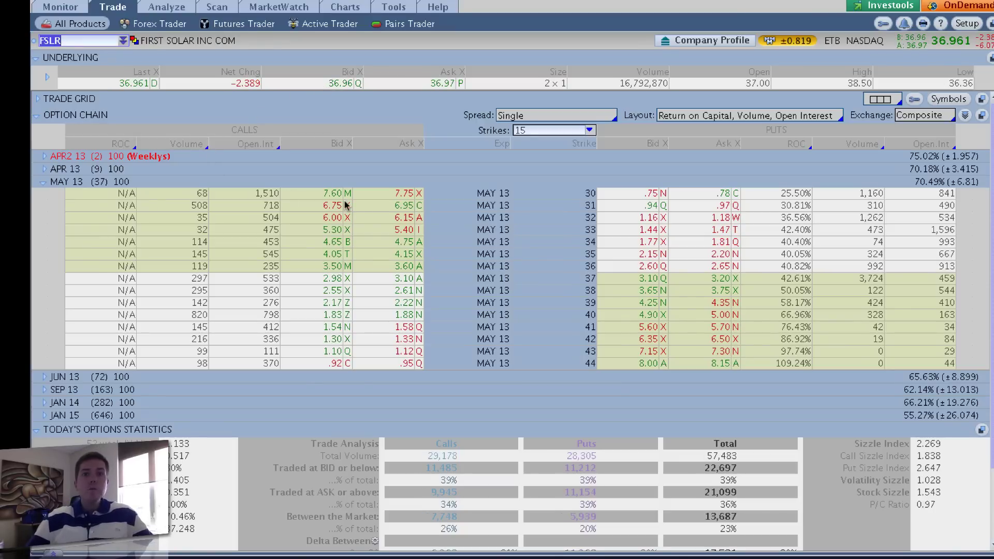